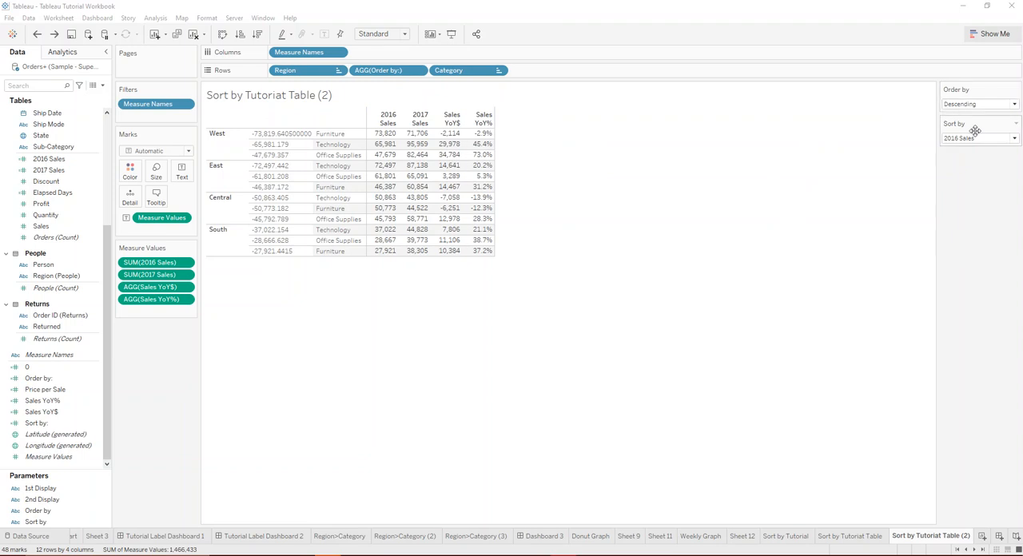
{"action": "left_click", "coordinate": [969, 139]}
{"action": "left_click", "coordinate": [781, 132]}
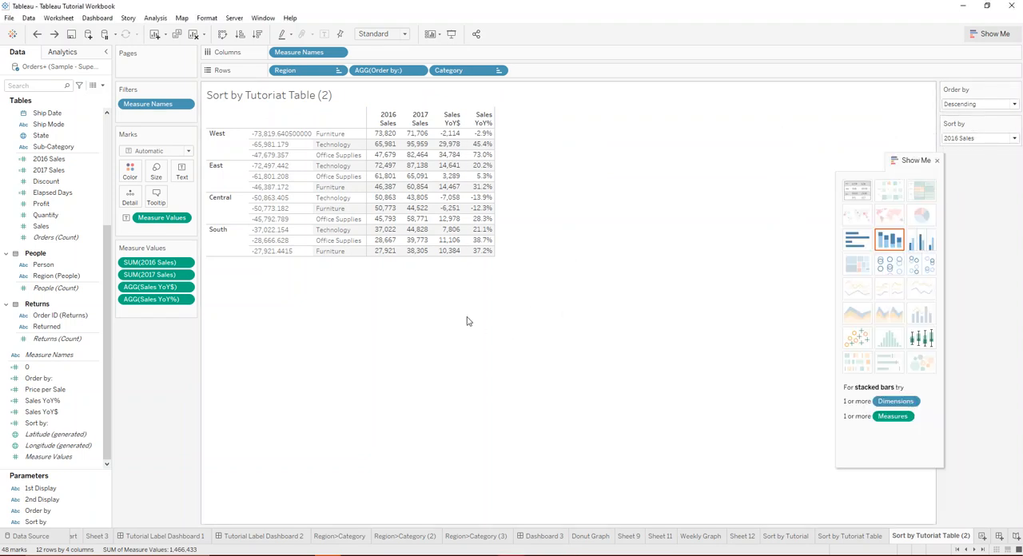
{"action": "scroll", "coordinate": [70, 335], "scroll_direction": "up", "scroll_amount": 4}
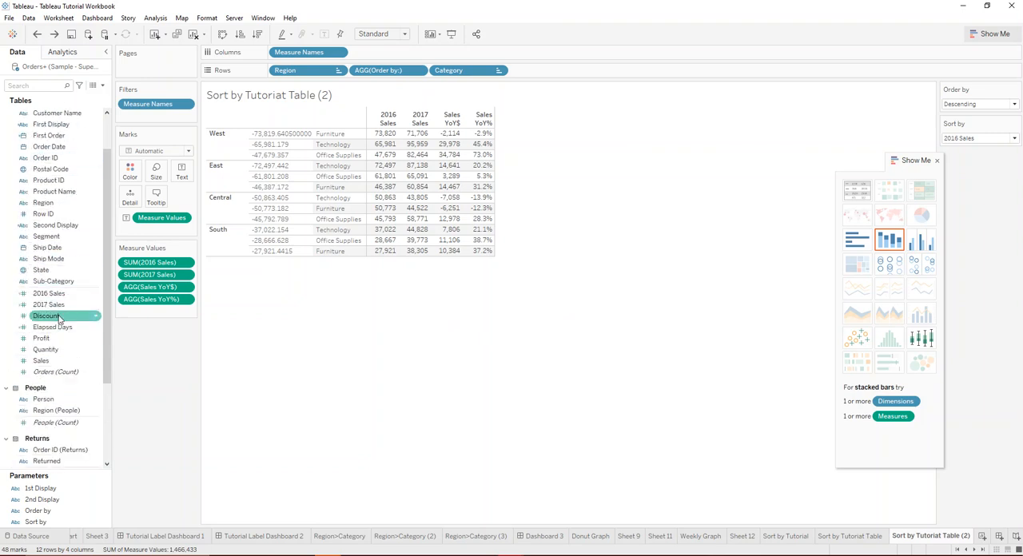
{"action": "scroll", "coordinate": [59, 318], "scroll_direction": "down", "scroll_amount": 2}
{"action": "scroll", "coordinate": [53, 384], "scroll_direction": "up", "scroll_amount": 3}
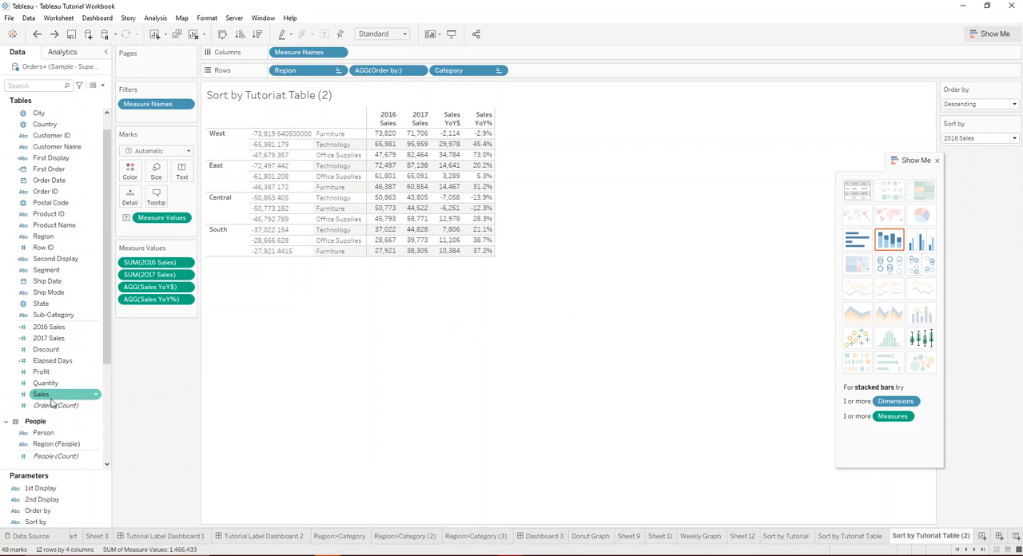
{"action": "scroll", "coordinate": [58, 272], "scroll_direction": "down", "scroll_amount": 3}
{"action": "scroll", "coordinate": [68, 406], "scroll_direction": "down", "scroll_amount": 1}
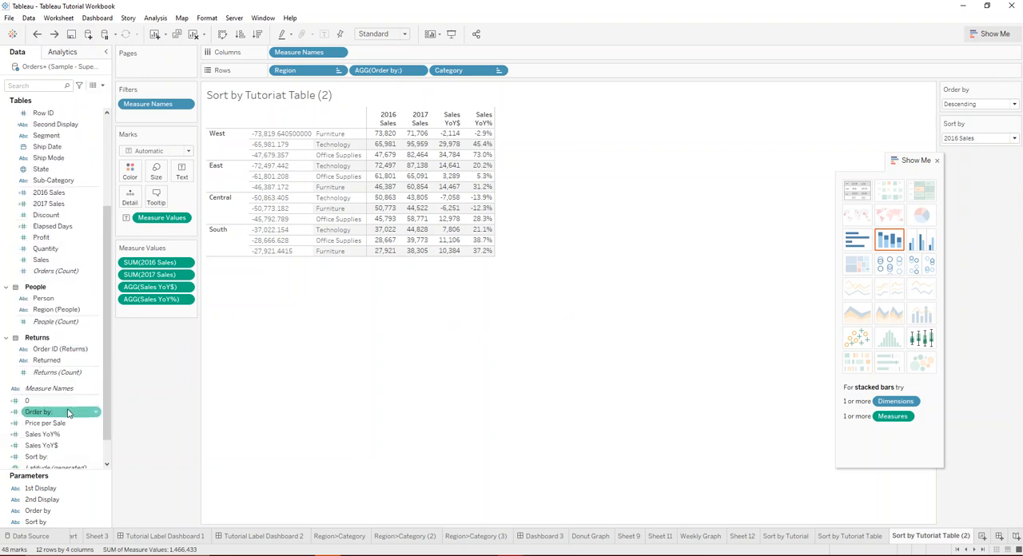
{"action": "right_click", "coordinate": [68, 412]}
{"action": "left_click", "coordinate": [109, 230]}
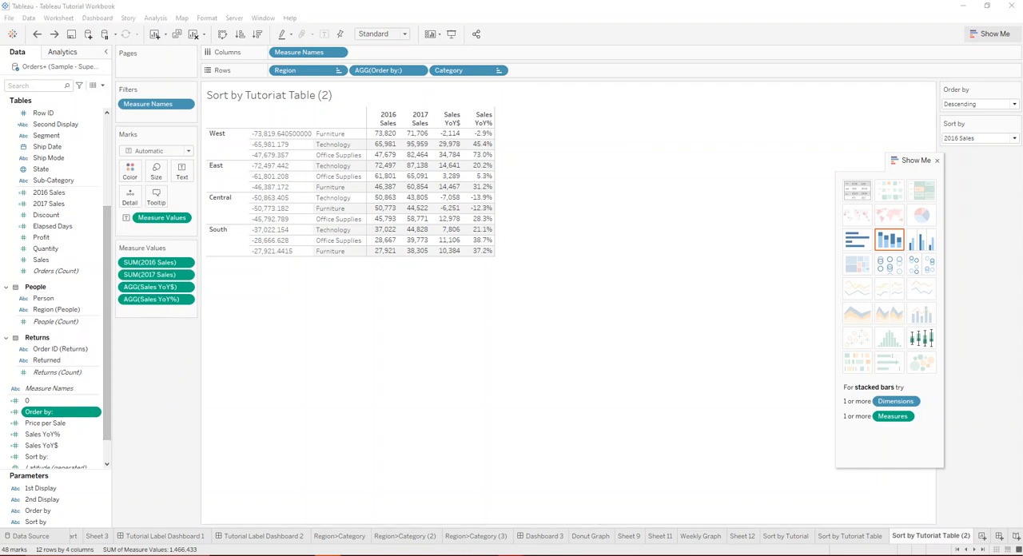
Open the Sort by: calculated field and review its CASE formula, including the reference to the Sort by parameter.
{"action": "right_click", "coordinate": [57, 458]}
{"action": "left_click", "coordinate": [101, 279]}
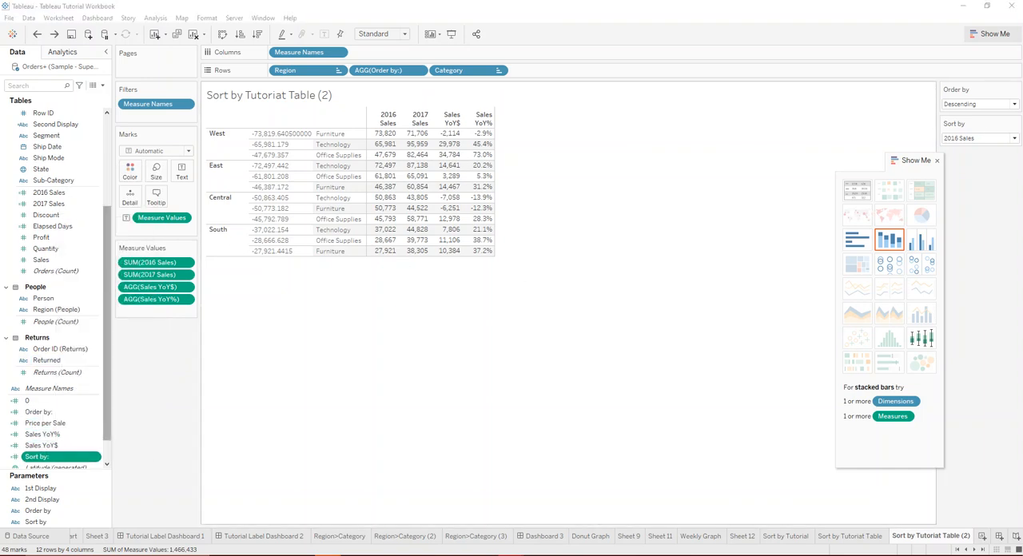
{"action": "left_click_drag", "start_coordinate": [599, 200], "coordinate": [324, 119]}
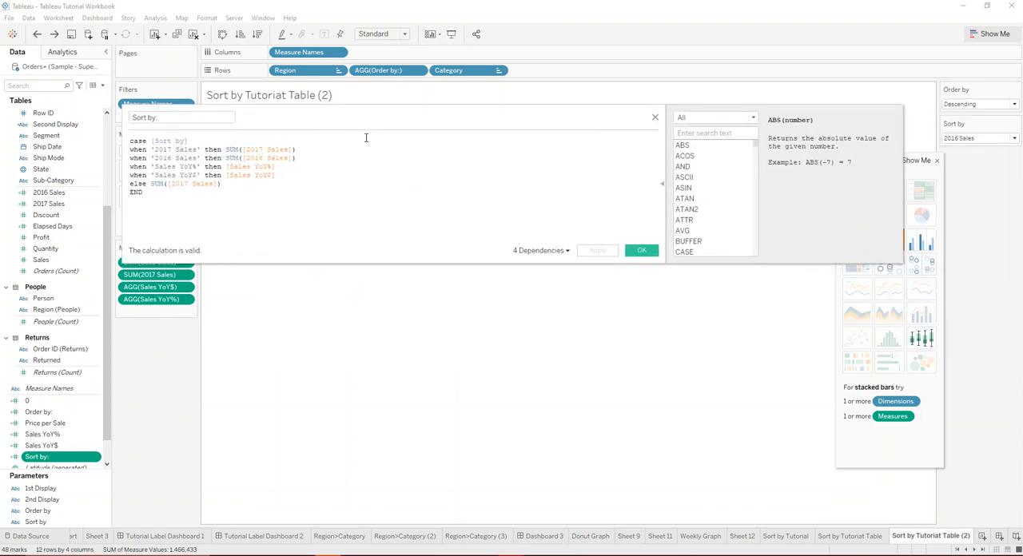
{"action": "left_click_drag", "start_coordinate": [207, 208], "coordinate": [44, 128]}
{"action": "left_click", "coordinate": [182, 197]}
{"action": "left_click_drag", "start_coordinate": [193, 149], "coordinate": [149, 151]}
{"action": "left_click", "coordinate": [203, 140]}
{"action": "left_click_drag", "start_coordinate": [320, 152], "coordinate": [143, 150]}
{"action": "left_click", "coordinate": [155, 150]}
{"action": "mouse_move", "coordinate": [156, 150]}
{"action": "left_mouse_down"}
{"action": "mouse_move", "coordinate": [202, 149]}
{"action": "mouse_move", "coordinate": [152, 141]}
{"action": "left_mouse_up"}
Inspect the Sort by parameter's data type and list of values, and close both the parameter and calculation editors.
{"action": "right_click", "coordinate": [44, 521]}
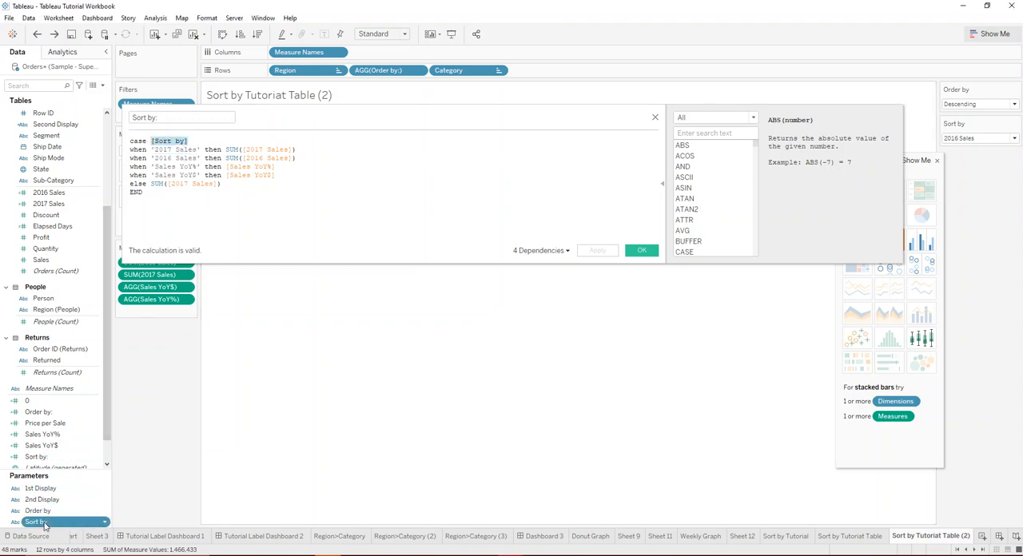
{"action": "left_click", "coordinate": [69, 390]}
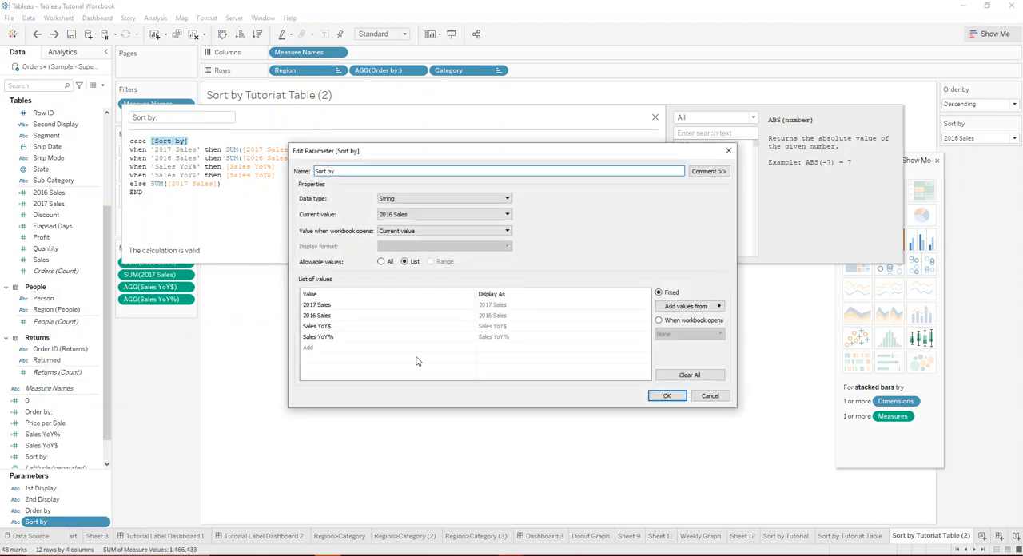
{"action": "left_click_drag", "start_coordinate": [401, 161], "coordinate": [240, 247]}
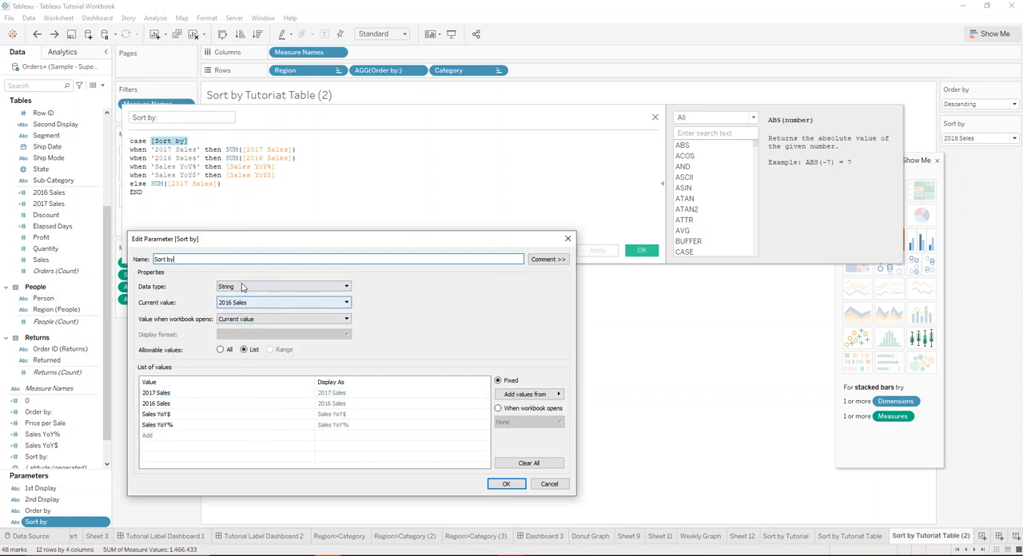
{"action": "left_click", "coordinate": [506, 484]}
{"action": "left_click", "coordinate": [385, 223]}
{"action": "left_click", "coordinate": [642, 251]}
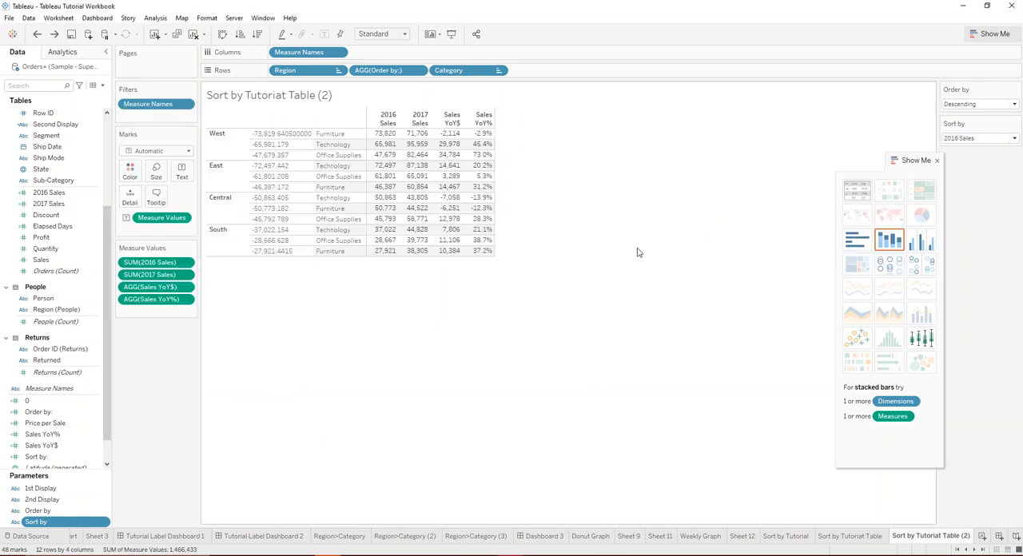
Inspect the Order by parameter's data type and list of allowable values.
{"action": "right_click", "coordinate": [37, 510]}
{"action": "left_click", "coordinate": [103, 383]}
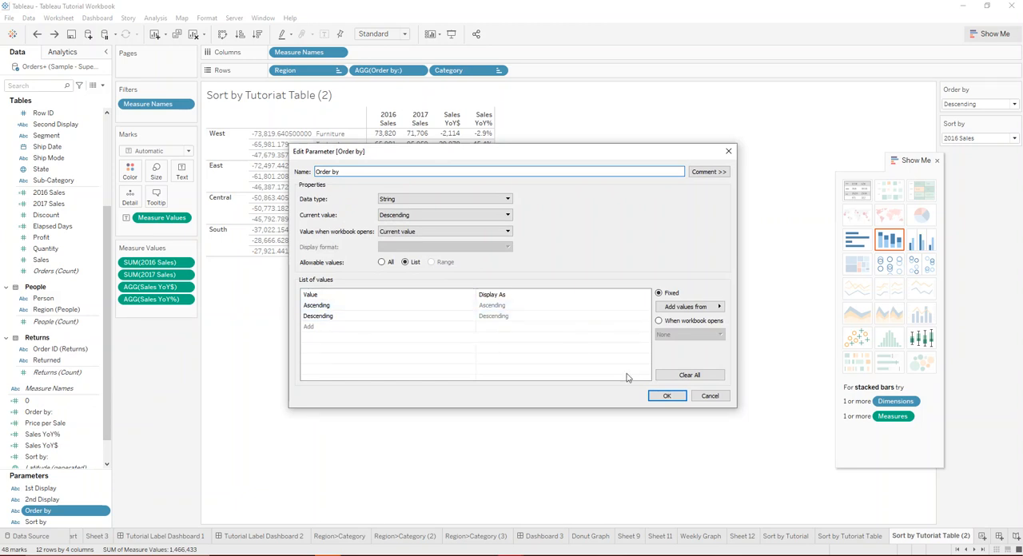
{"action": "left_click", "coordinate": [667, 397]}
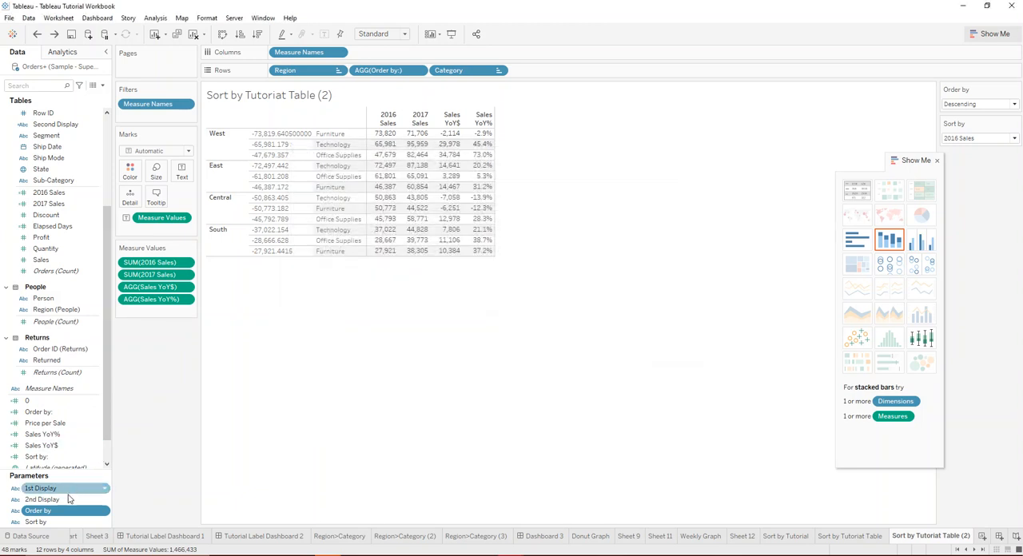
Review the Order by: calculated field's CASE formula, examining its Ascending and else branches.
{"action": "right_click", "coordinate": [62, 412]}
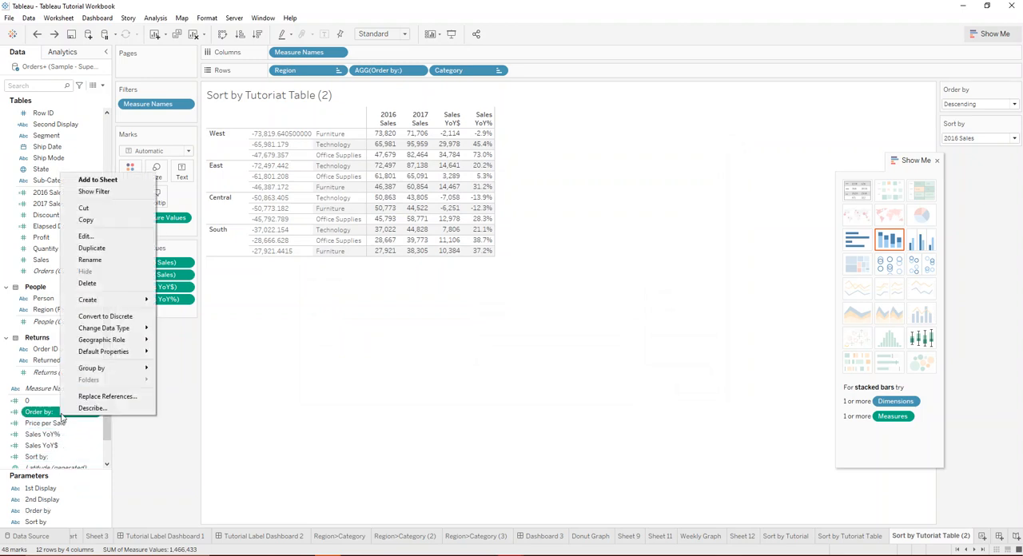
{"action": "left_click", "coordinate": [86, 236]}
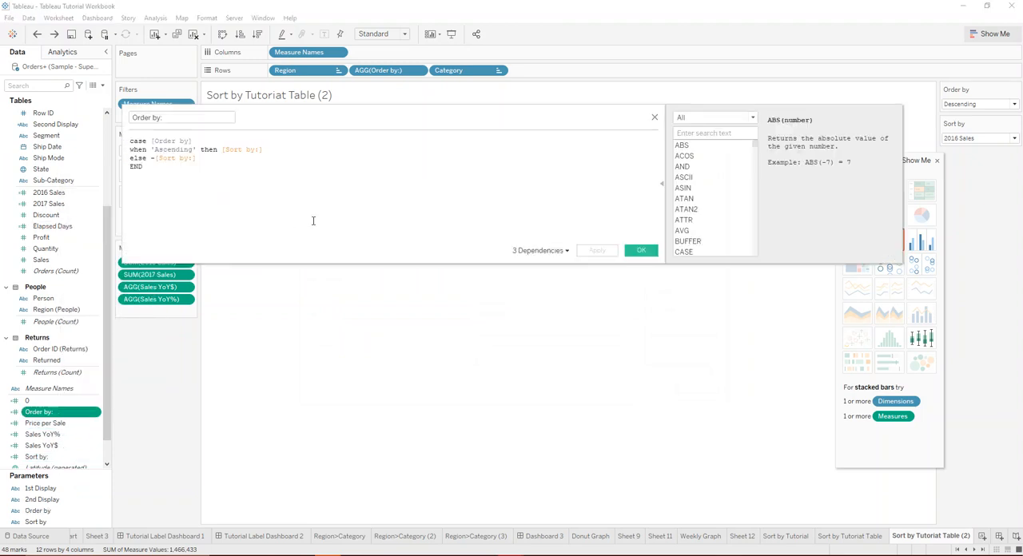
{"action": "left_click_drag", "start_coordinate": [201, 140], "coordinate": [268, 149]}
{"action": "left_click", "coordinate": [180, 143]}
{"action": "left_click", "coordinate": [202, 137]}
{"action": "left_click", "coordinate": [239, 144]}
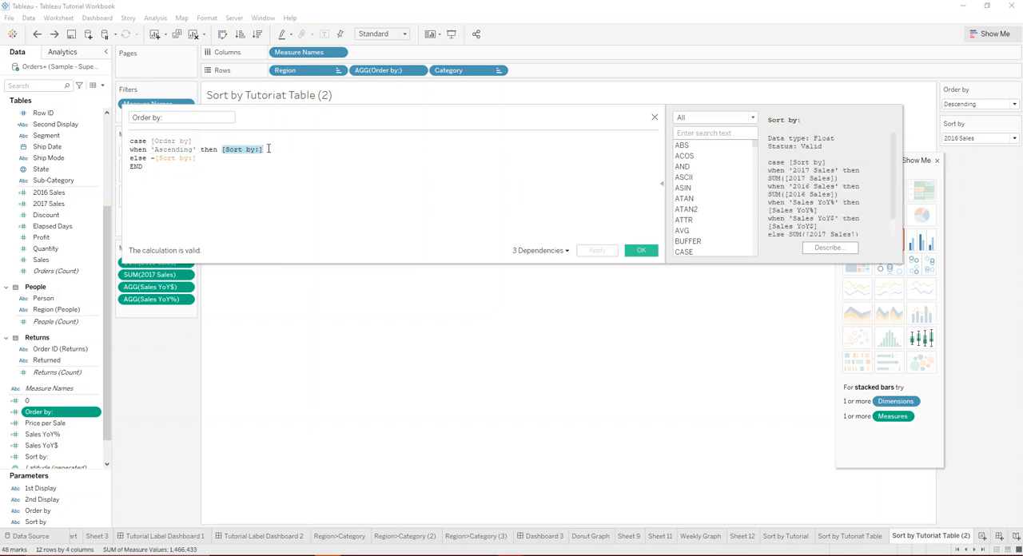
{"action": "left_click", "coordinate": [176, 157]}
{"action": "left_click_drag", "start_coordinate": [195, 158], "coordinate": [159, 158]}
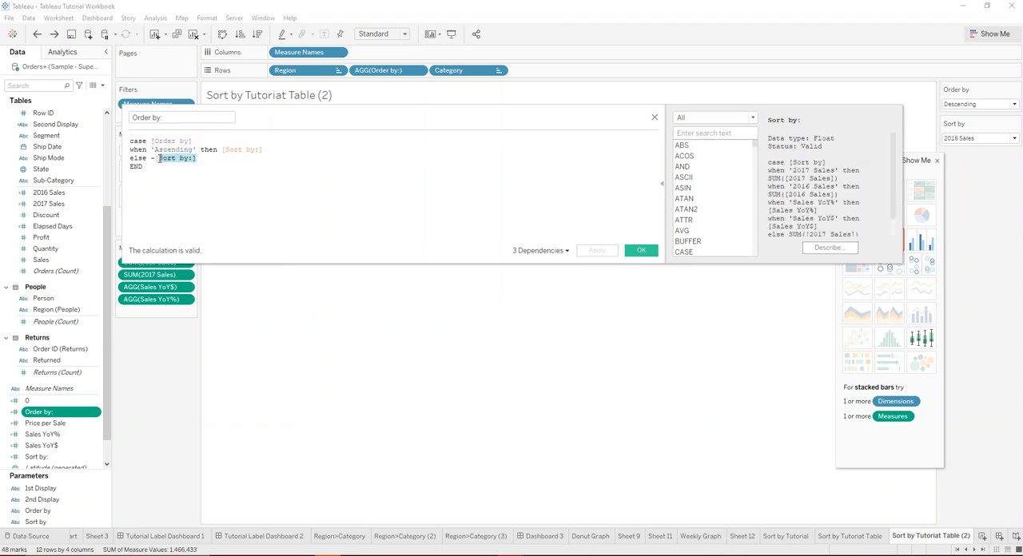
{"action": "left_click", "coordinate": [150, 159]}
{"action": "left_click", "coordinate": [641, 250]}
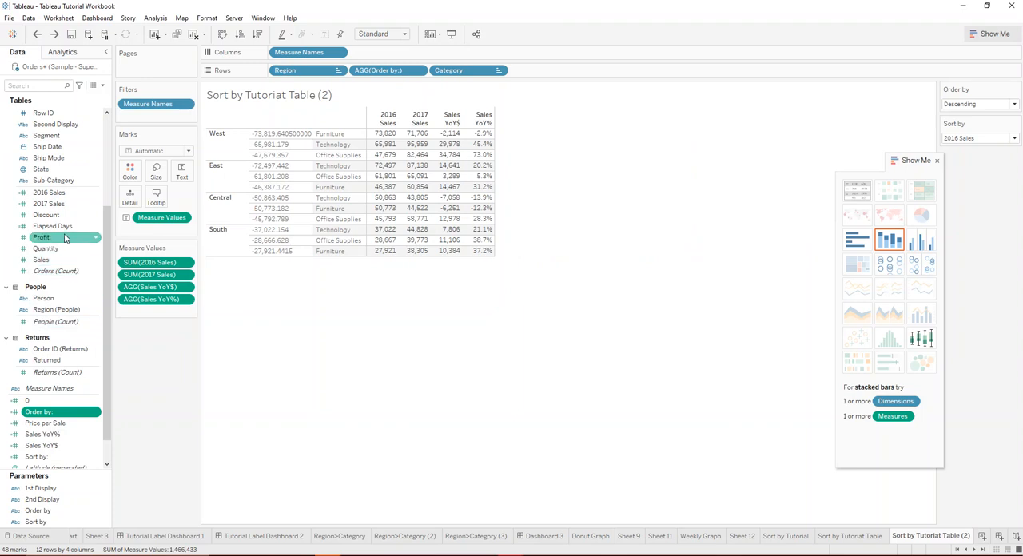
Reopen the Sort by: calculated field and examine which measure each option of its CASE formula returns.
{"action": "right_click", "coordinate": [71, 457]}
{"action": "left_click", "coordinate": [103, 281]}
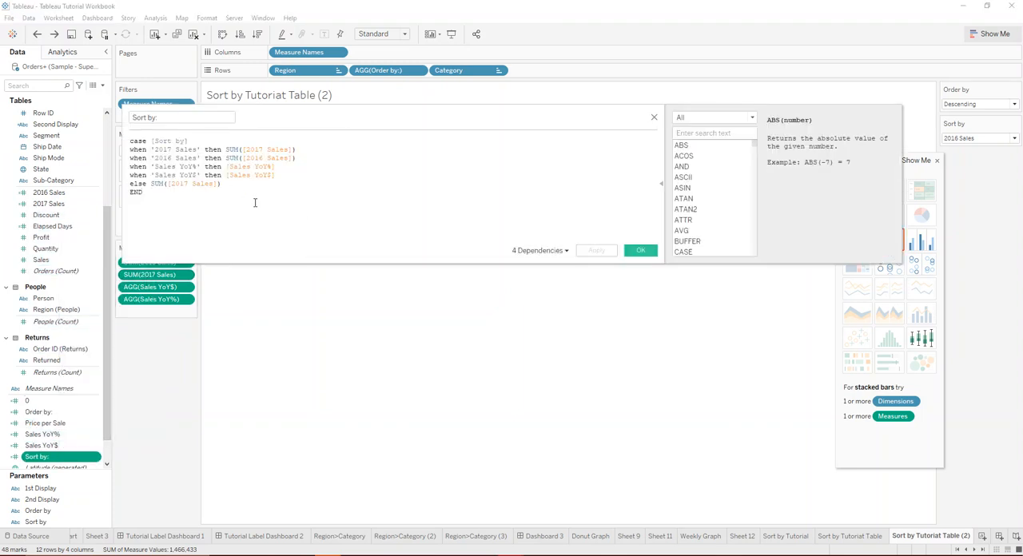
{"action": "key", "text": "ctrl+a"}
{"action": "left_click_drag", "start_coordinate": [278, 209], "coordinate": [105, 125]}
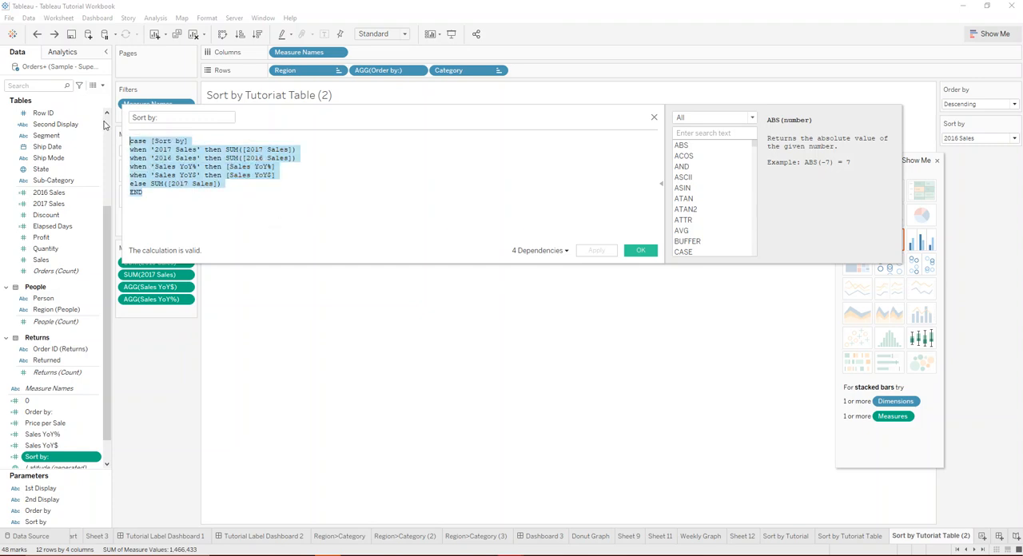
{"action": "left_click", "coordinate": [311, 158]}
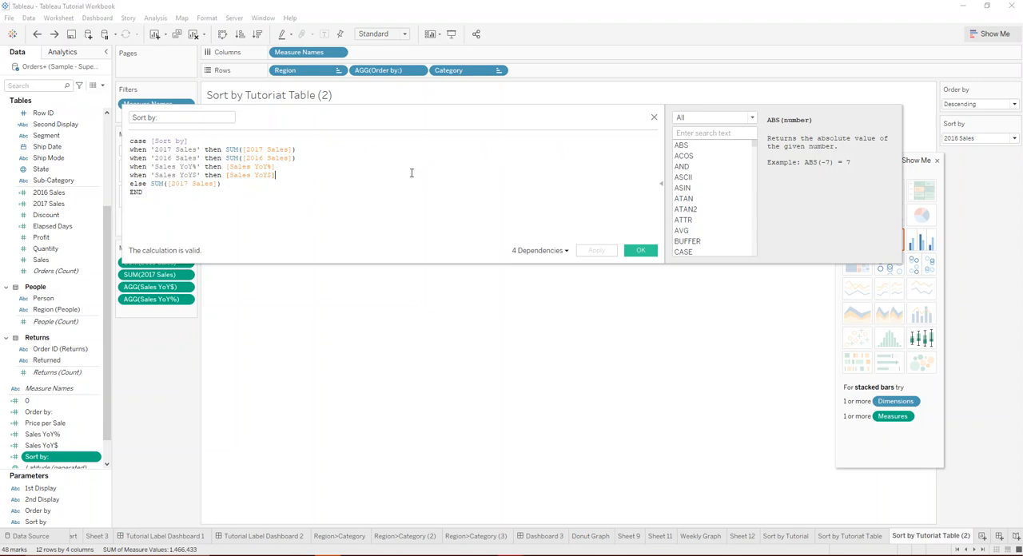
{"action": "left_click", "coordinate": [641, 250]}
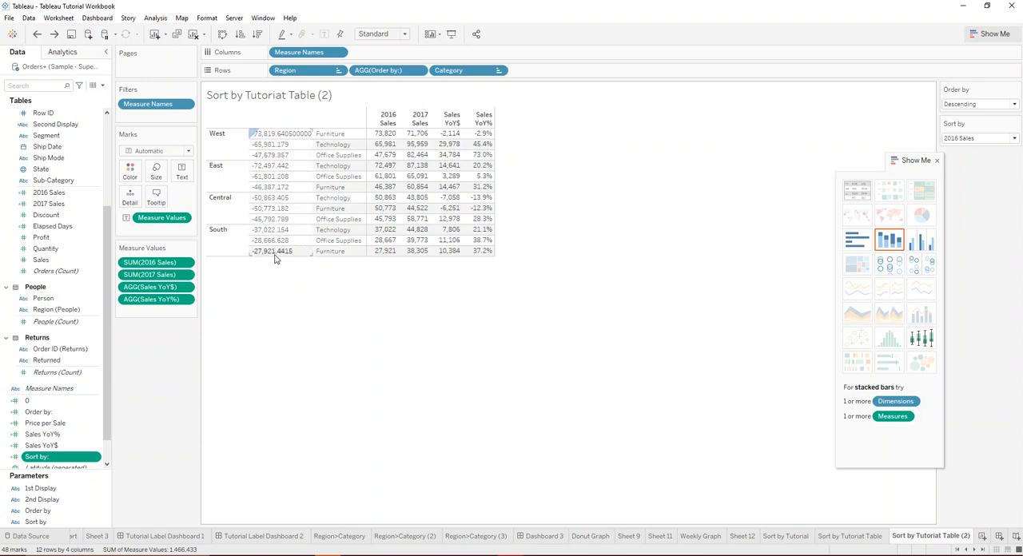
Check the sort settings of the Category and Region fields on Rows.
{"action": "right_click", "coordinate": [476, 70]}
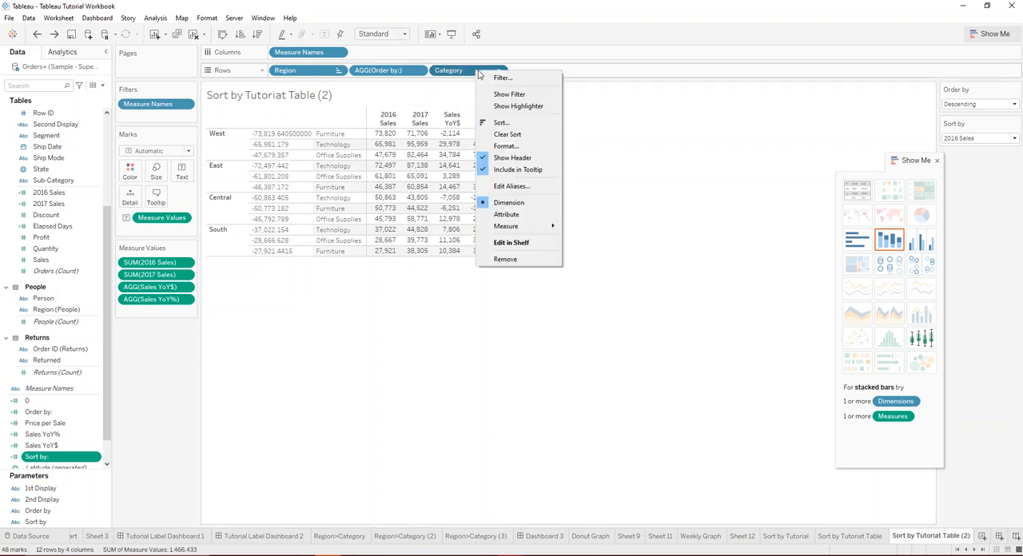
{"action": "left_click", "coordinate": [519, 122]}
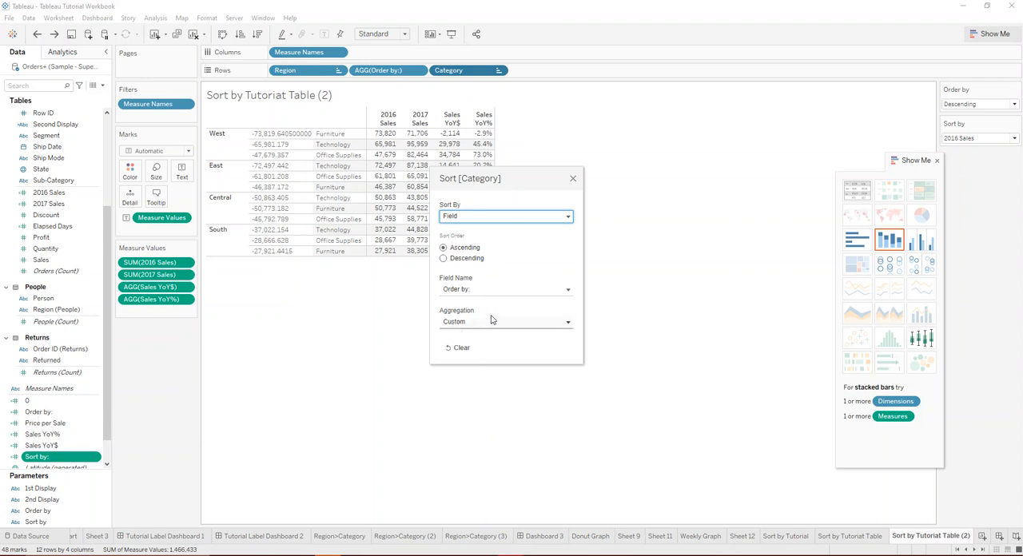
{"action": "left_click", "coordinate": [575, 180]}
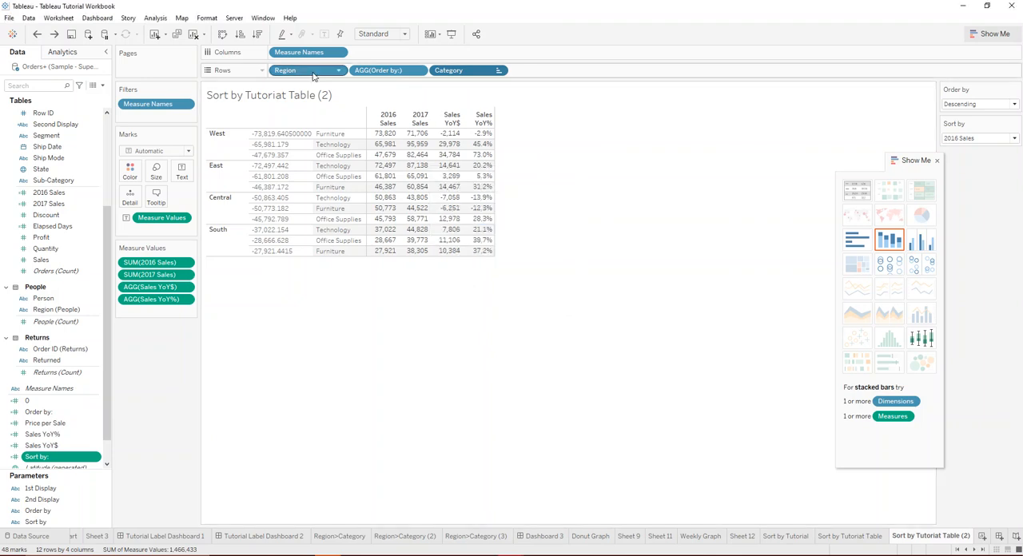
{"action": "right_click", "coordinate": [302, 70]}
{"action": "left_click", "coordinate": [349, 120]}
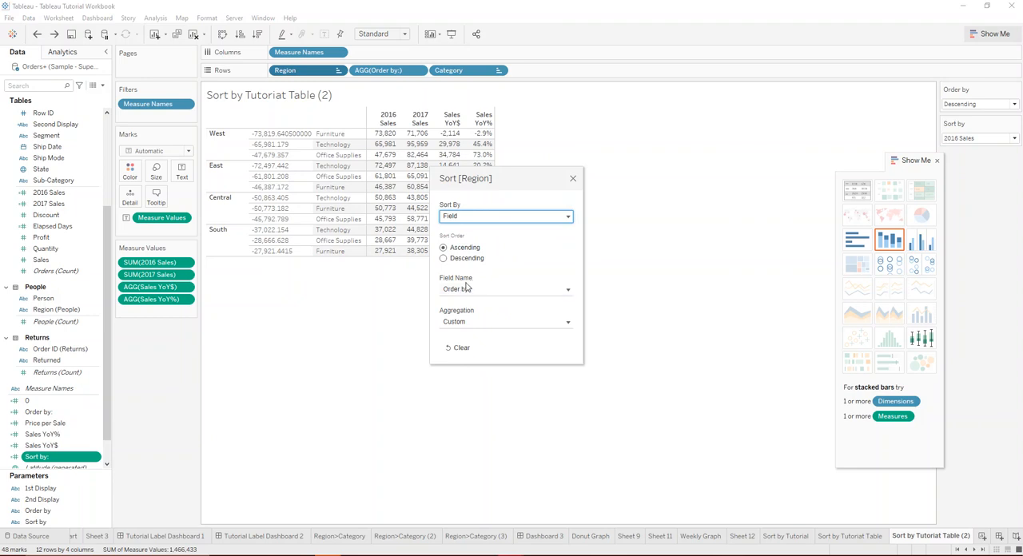
{"action": "left_click", "coordinate": [570, 181]}
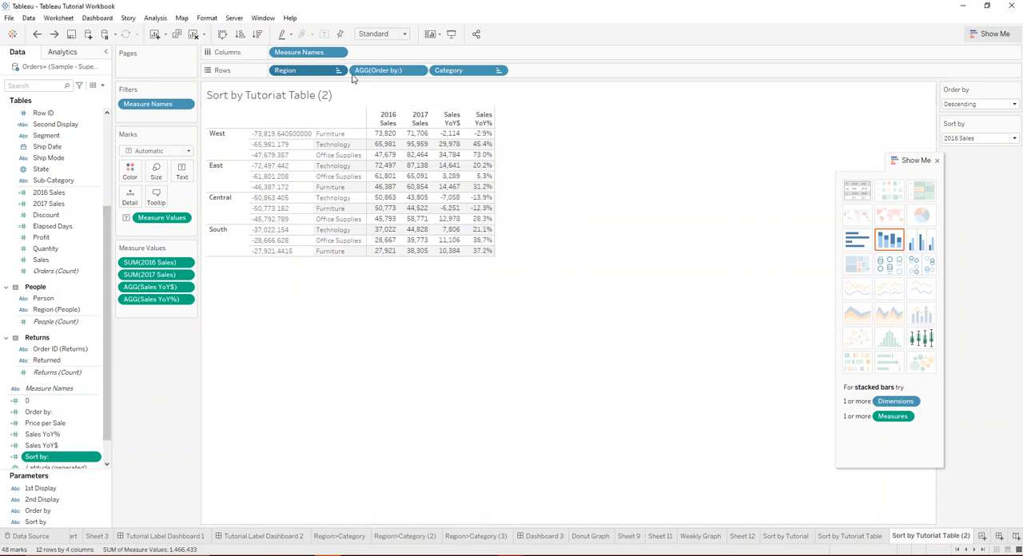
Remove the Order by: field from Rows and add it back as a discrete field between Region and Category.
{"action": "left_click_drag", "start_coordinate": [378, 70], "coordinate": [430, 386]}
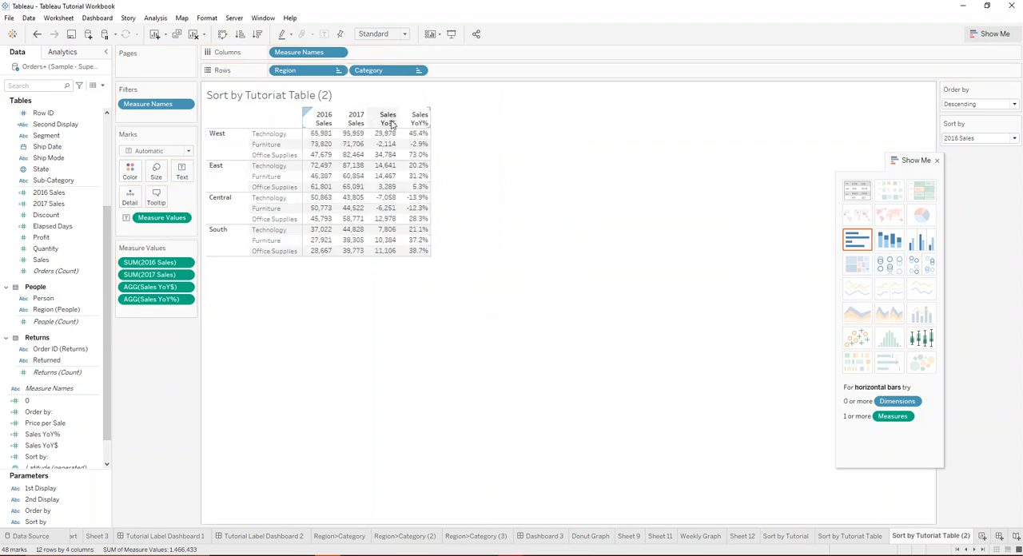
{"action": "left_click", "coordinate": [48, 414]}
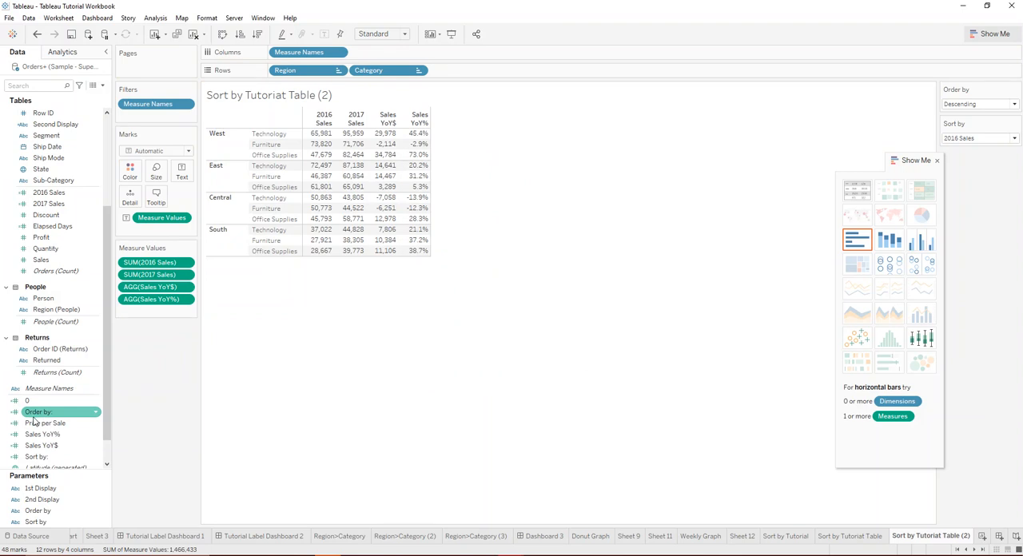
{"action": "left_click_drag", "start_coordinate": [32, 421], "coordinate": [456, 74]}
{"action": "right_click", "coordinate": [456, 75]}
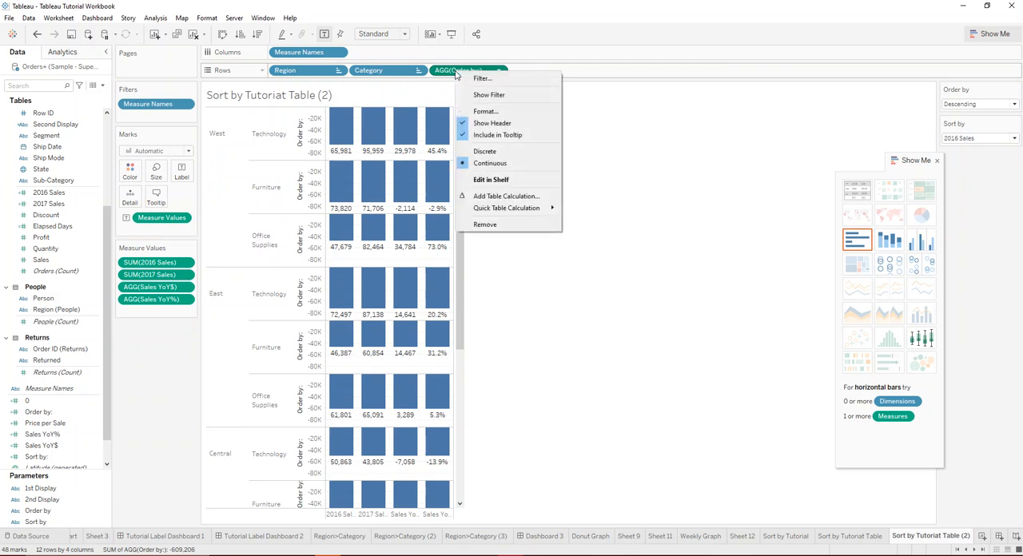
{"action": "left_click", "coordinate": [514, 154]}
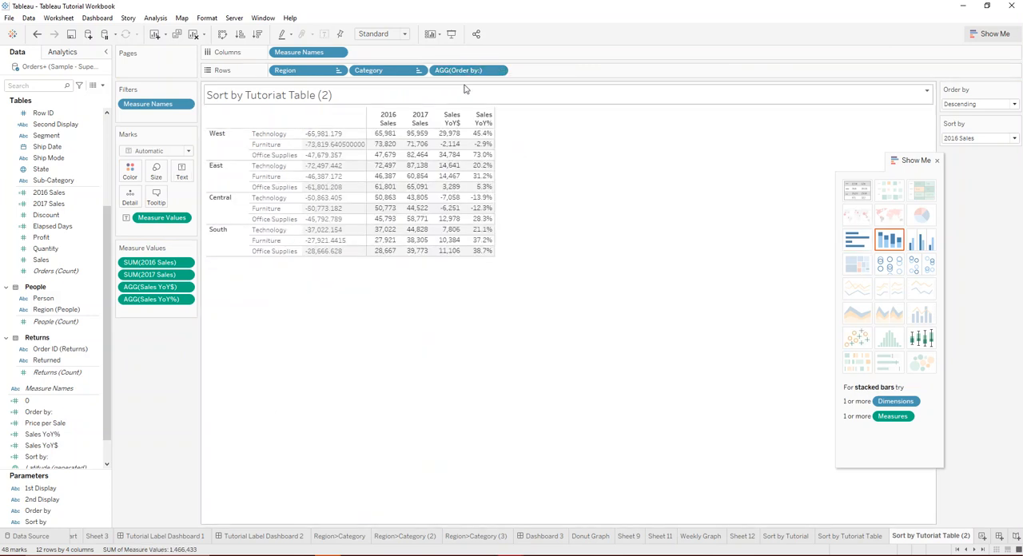
{"action": "left_click_drag", "start_coordinate": [475, 72], "coordinate": [360, 76]}
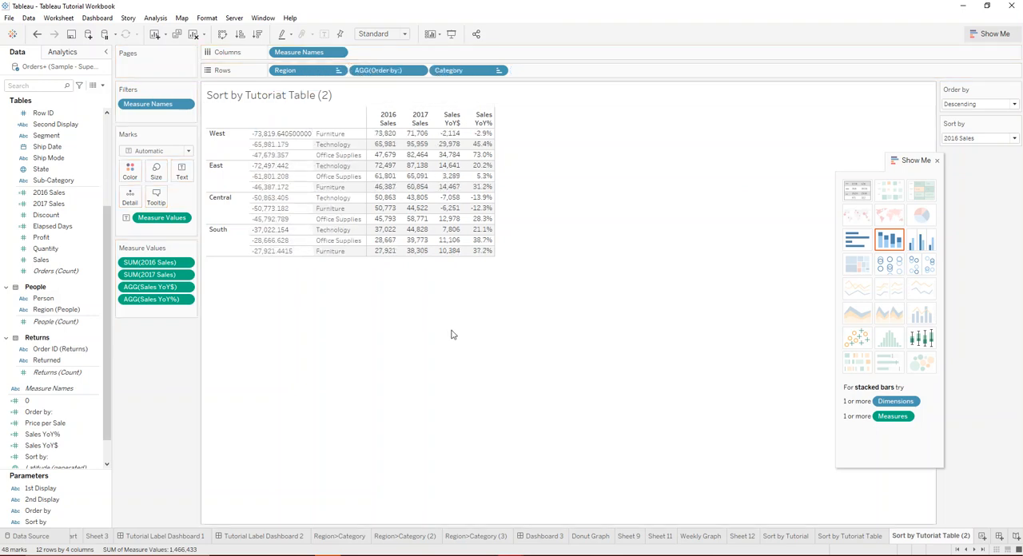
Set the Order by parameter to Ascending.
{"action": "left_click", "coordinate": [973, 103]}
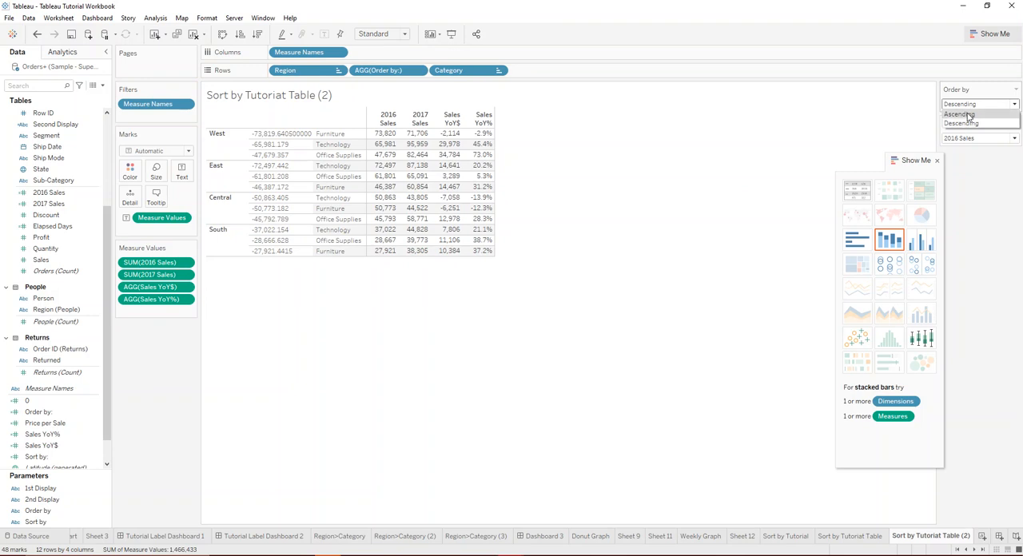
{"action": "left_click", "coordinate": [963, 114]}
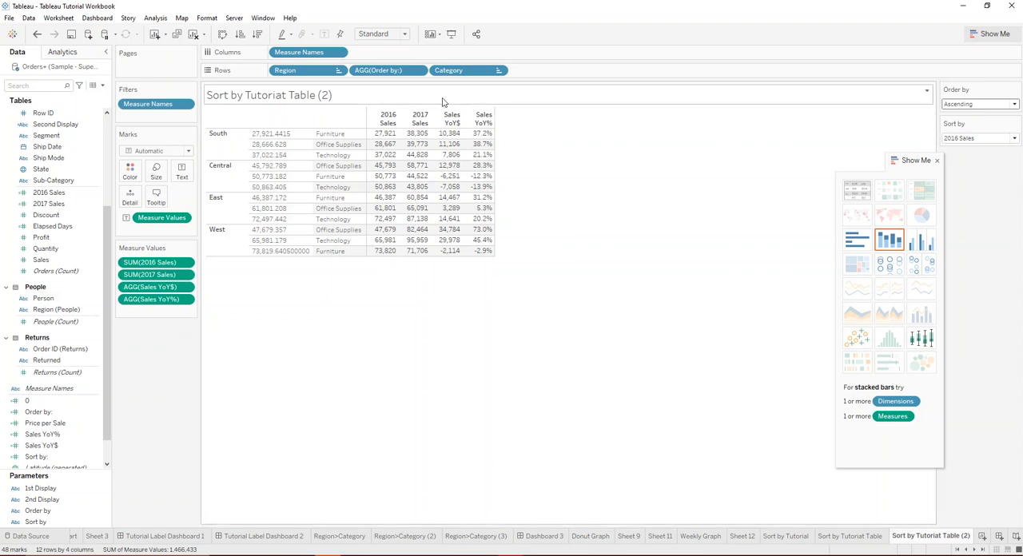
{"action": "left_click", "coordinate": [994, 140]}
Set the Order by parameter to Descending and the Sort by parameter to 2017 Sales.
{"action": "left_click", "coordinate": [975, 108]}
{"action": "left_click", "coordinate": [969, 123]}
{"action": "left_click", "coordinate": [971, 138]}
{"action": "left_click", "coordinate": [971, 152]}
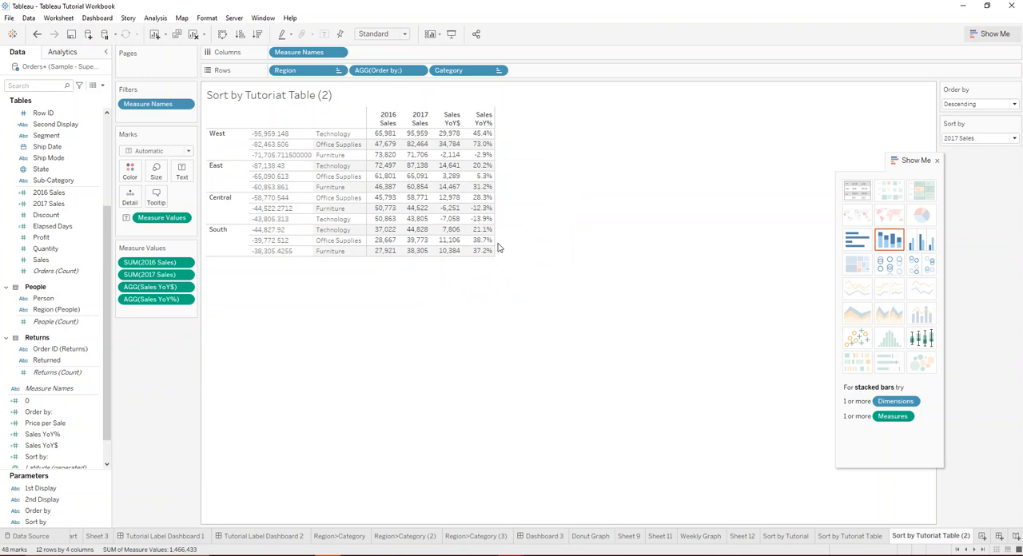
Hide the header of the Order by: field on Rows.
{"action": "right_click", "coordinate": [381, 70]}
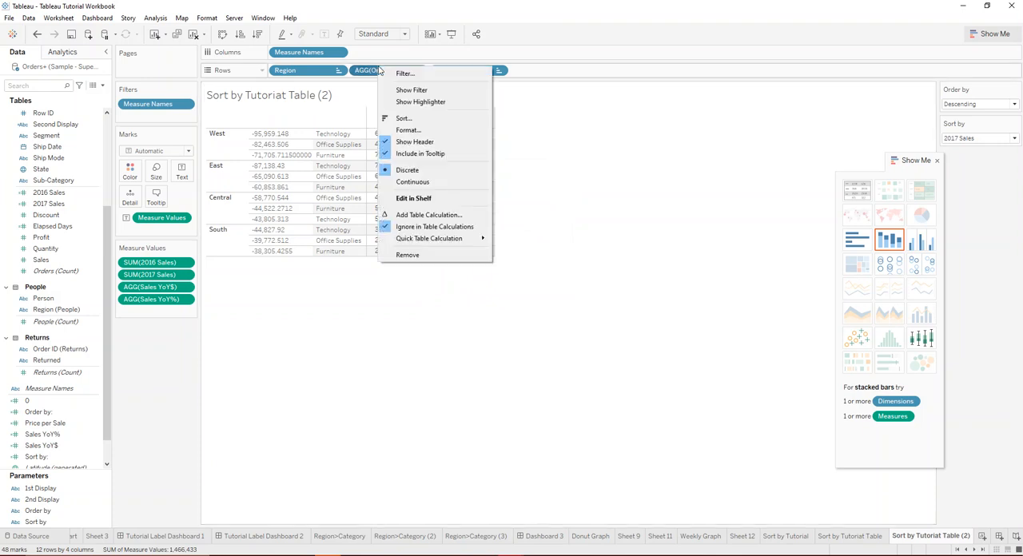
{"action": "left_click", "coordinate": [454, 142]}
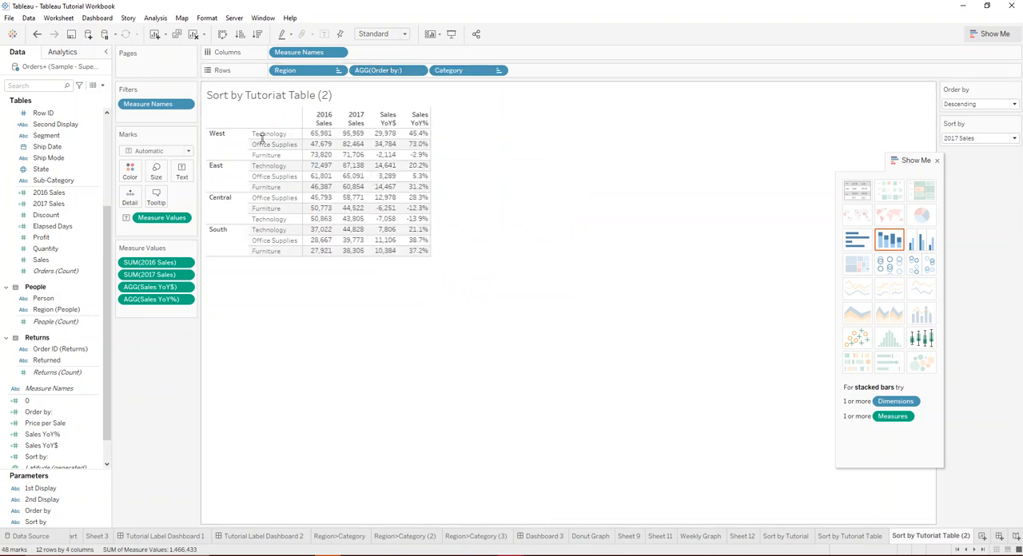
{"action": "left_click_drag", "start_coordinate": [518, 227], "coordinate": [680, 166]}
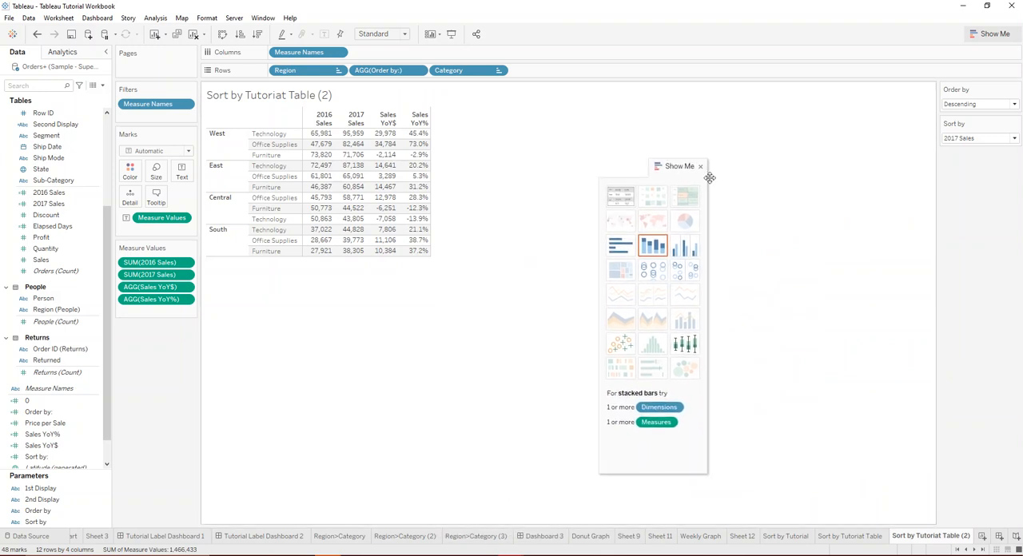